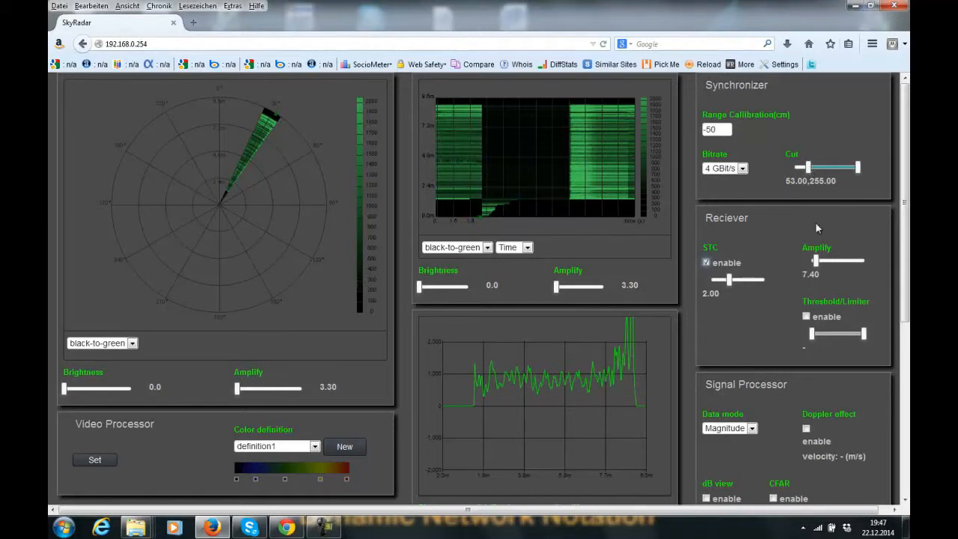
- Enable the receiver's Threshold/Limiter with a lower limit of 72 and set the receiver's Amplify to 5.10
{"action": "left_click", "coordinate": [807, 317]}
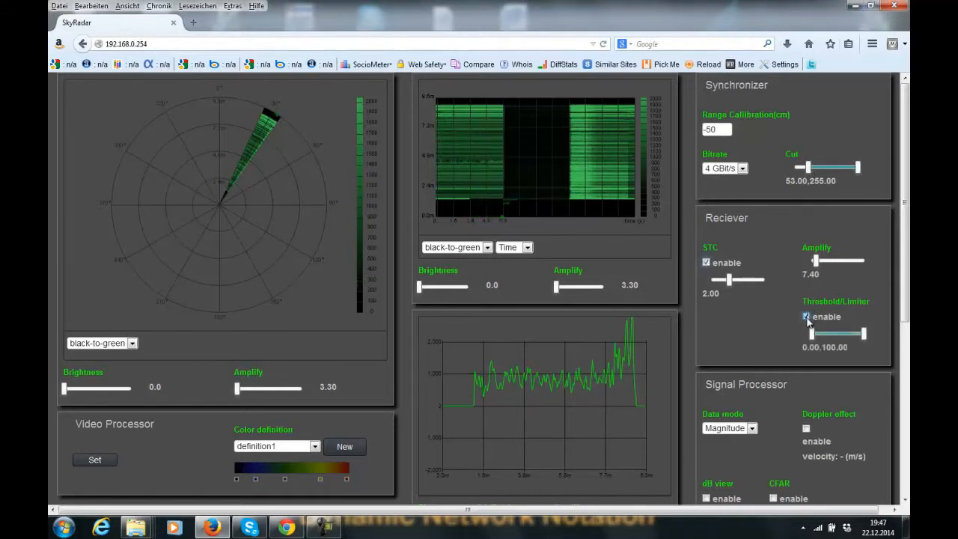
{"action": "left_click_drag", "start_coordinate": [813, 334], "coordinate": [838, 340]}
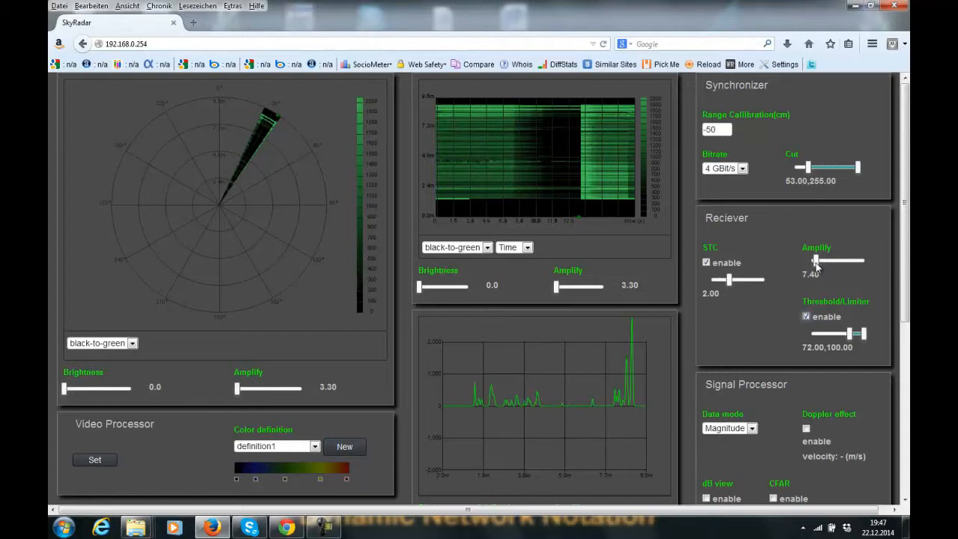
{"action": "left_click_drag", "start_coordinate": [817, 263], "coordinate": [816, 263]}
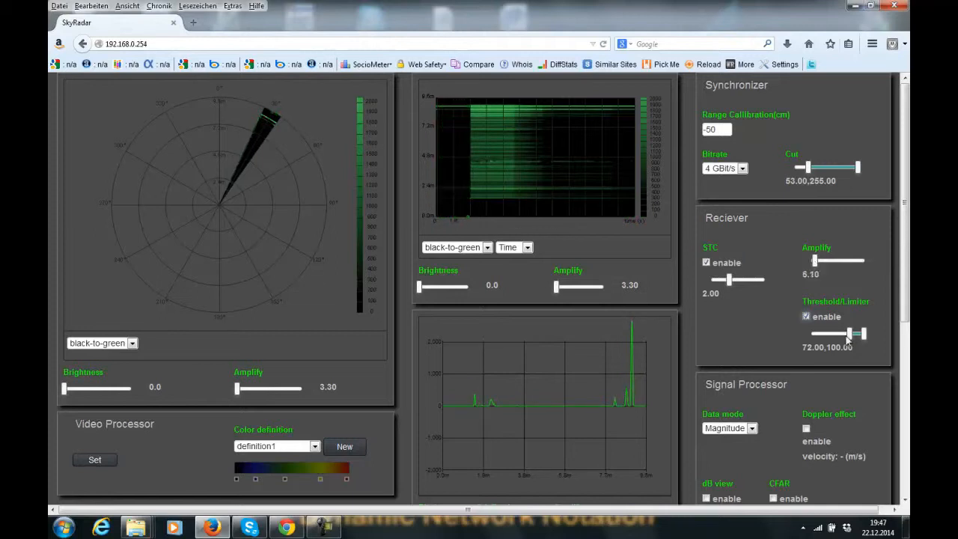
- Set the lower Threshold/Limiter limit to 56 and the synchronizer's upper Cut limit to 245
{"action": "left_click_drag", "start_coordinate": [850, 338], "coordinate": [848, 337]}
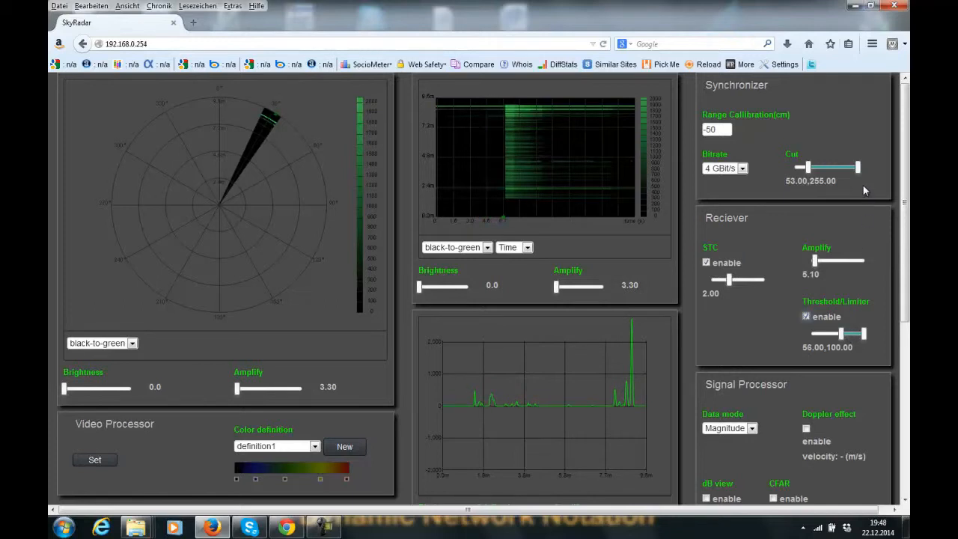
{"action": "left_click_drag", "start_coordinate": [856, 171], "coordinate": [855, 170]}
- Set the motor's Sector Search range to start at 0 and stop at 360
{"action": "left_click_drag", "start_coordinate": [906, 228], "coordinate": [905, 239]}
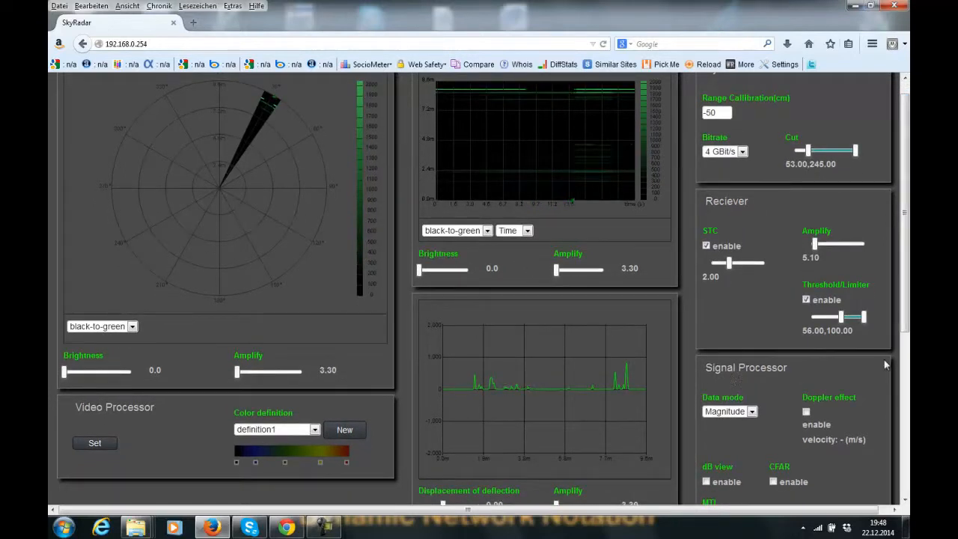
{"action": "scroll", "coordinate": [906, 263], "scroll_direction": "down", "scroll_amount": 6}
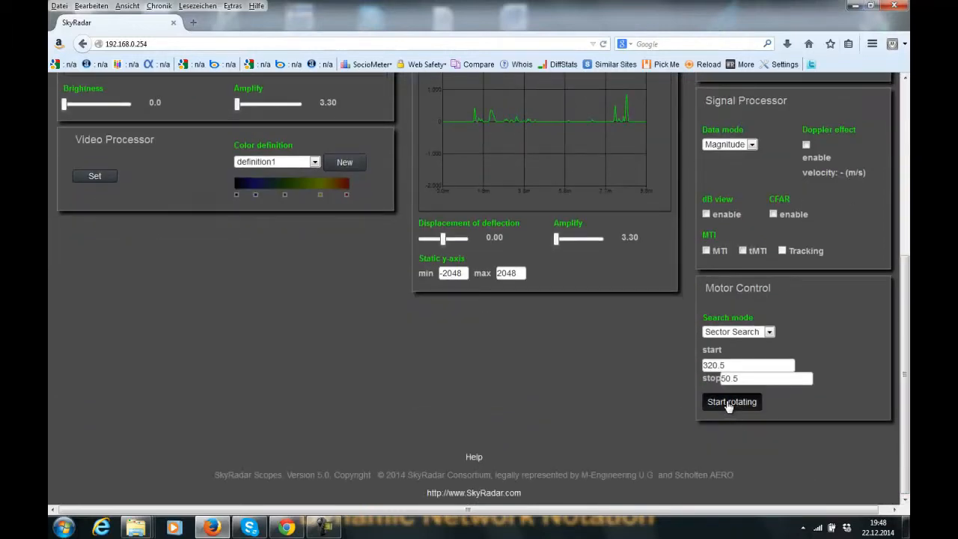
{"action": "left_click", "coordinate": [732, 332]}
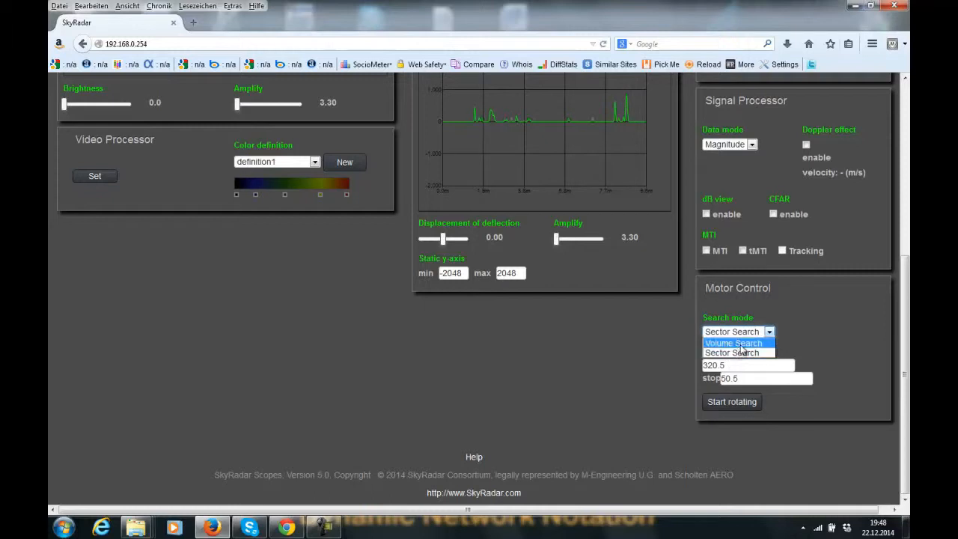
{"action": "left_click", "coordinate": [740, 344]}
{"action": "left_click", "coordinate": [746, 384]}
{"action": "left_click", "coordinate": [731, 405]}
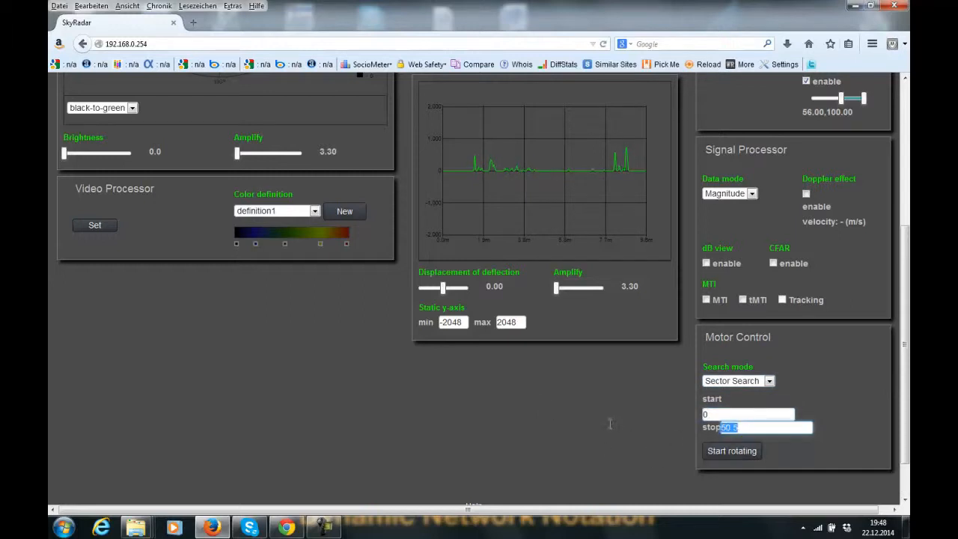
{"action": "type", "text": "360"}
- Switch the motor's search mode to Volume Search and start the antenna rotating
{"action": "left_click", "coordinate": [704, 383]}
{"action": "left_click", "coordinate": [717, 393]}
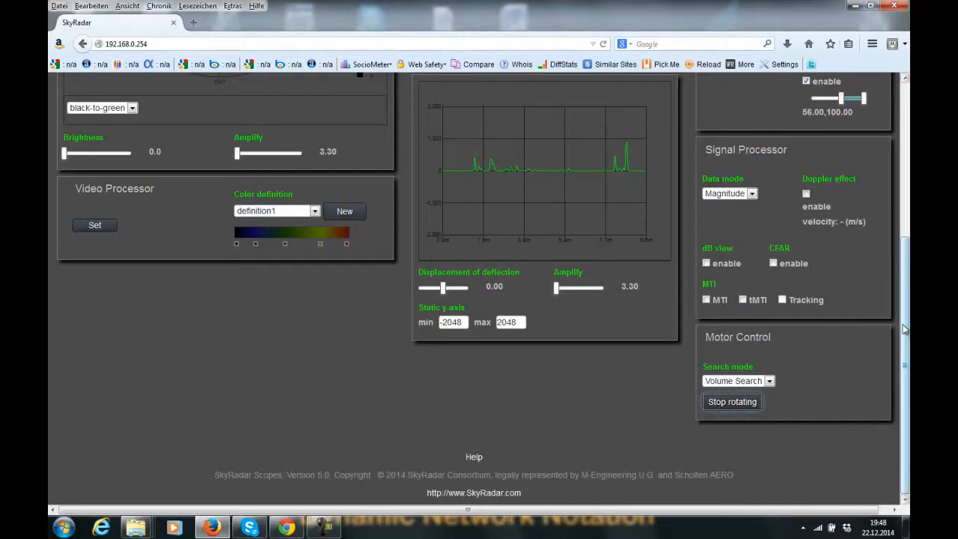
- Set the Amplify value of the circular radar scope to 18.21
{"action": "scroll", "coordinate": [532, 225], "scroll_direction": "up", "scroll_amount": 5}
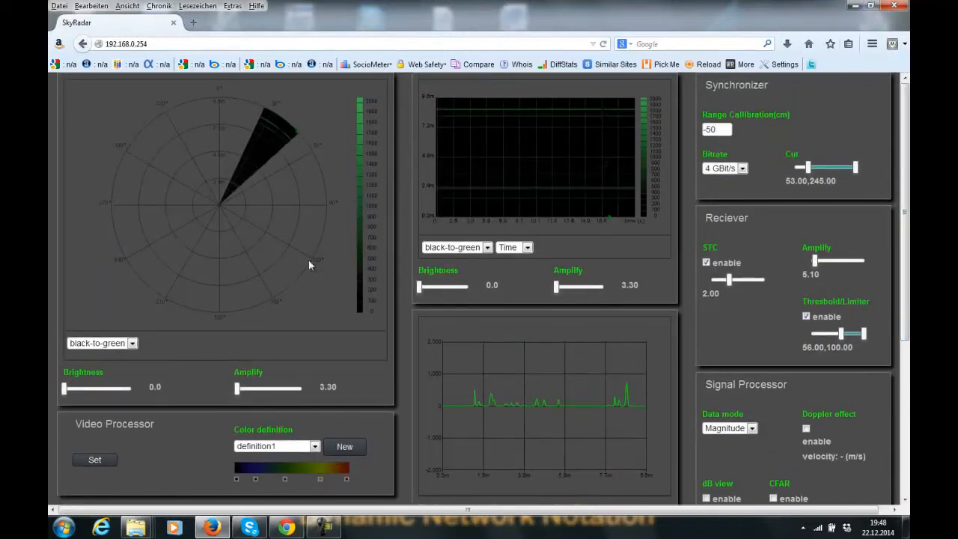
{"action": "left_click", "coordinate": [238, 389]}
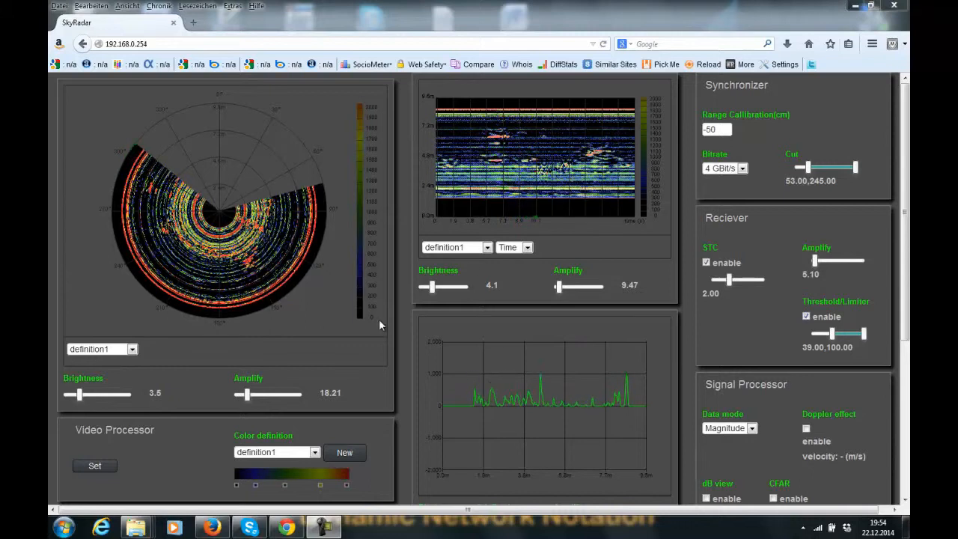
- Enlarge the circular radar scope to inspect the sweep, and return to the overview of all scopes
{"action": "double_click", "coordinate": [289, 267]}
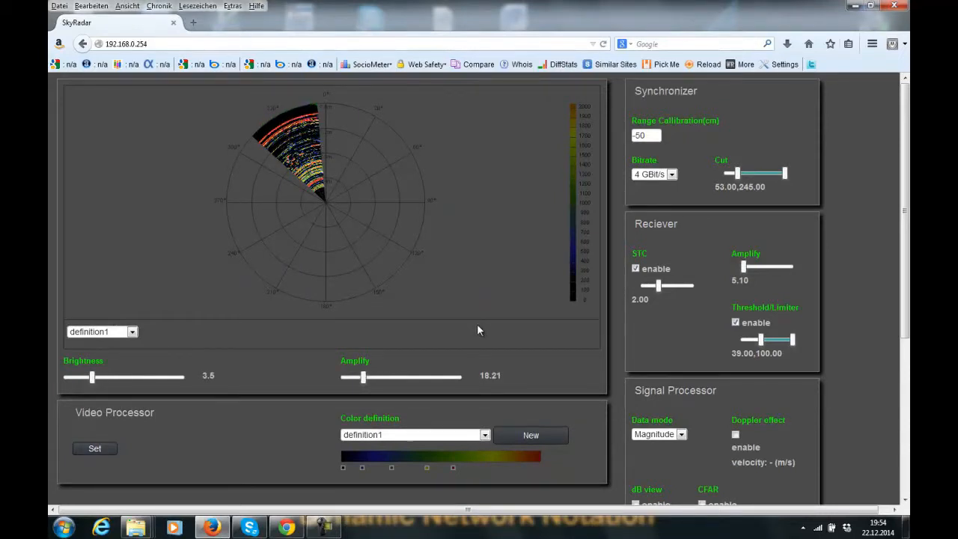
{"action": "double_click", "coordinate": [459, 282]}
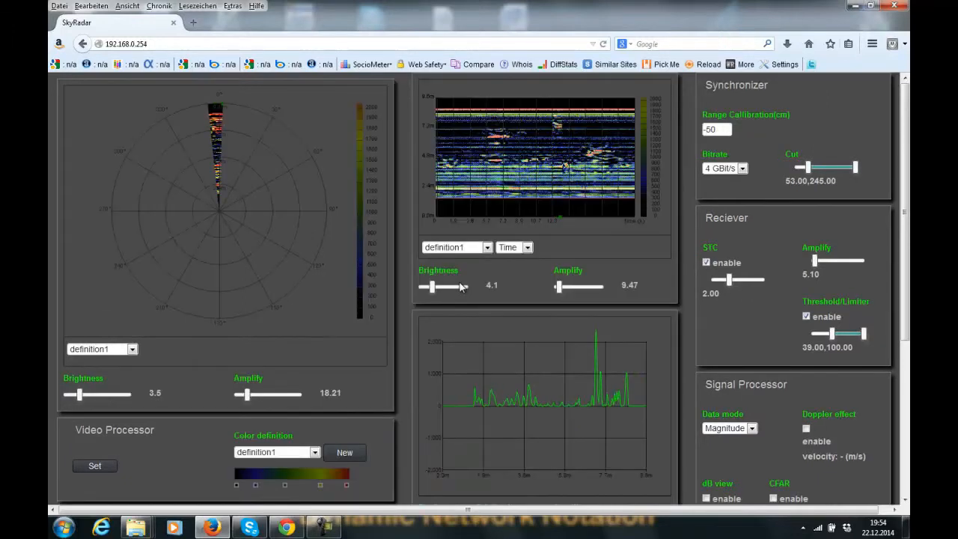
- Enlarge the range-over-time scope and change its horizontal axis from Time to Angle
{"action": "double_click", "coordinate": [569, 226]}
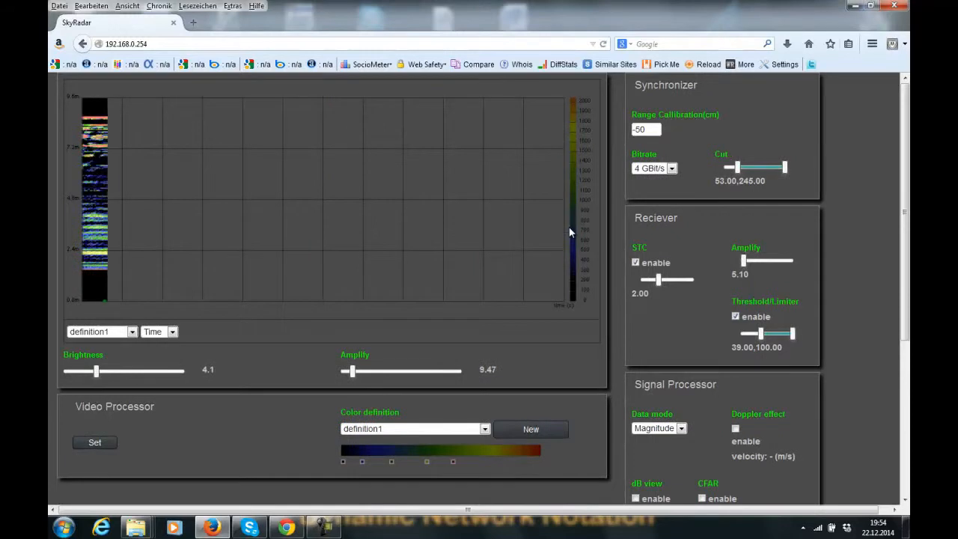
{"action": "left_click", "coordinate": [170, 334]}
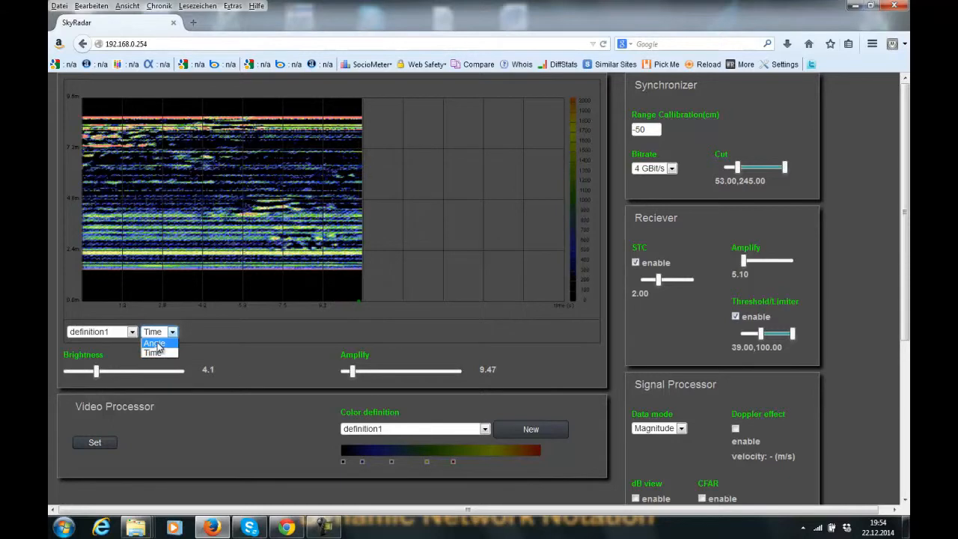
{"action": "left_click", "coordinate": [158, 344]}
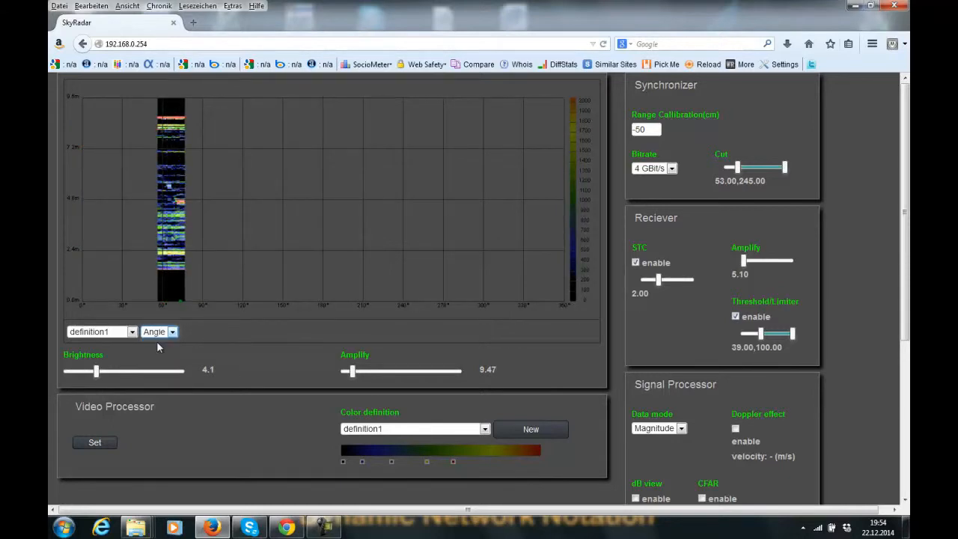
- Apply the black-to-white color scheme to the range-over-angle scope and return to the overview of all scopes
{"action": "left_click", "coordinate": [132, 331]}
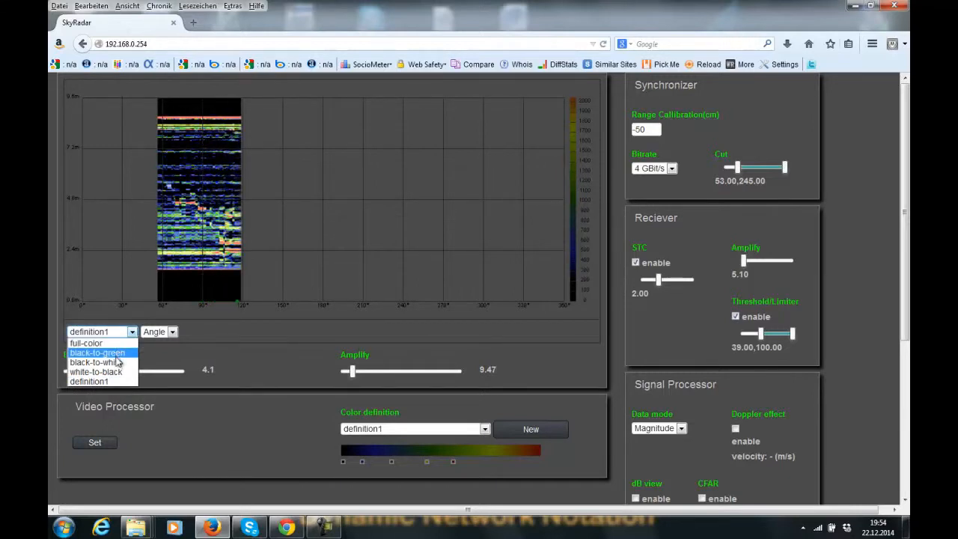
{"action": "left_click", "coordinate": [118, 364]}
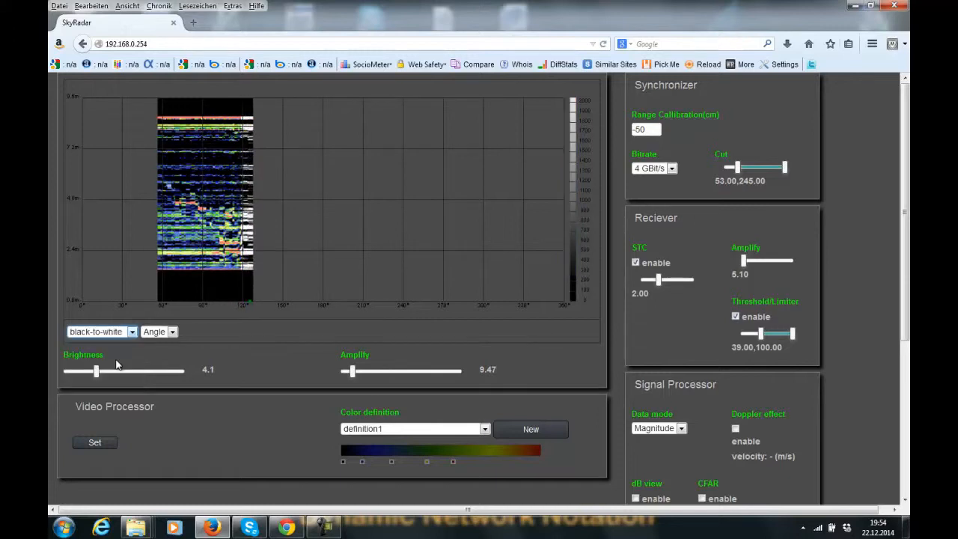
{"action": "double_click", "coordinate": [410, 286]}
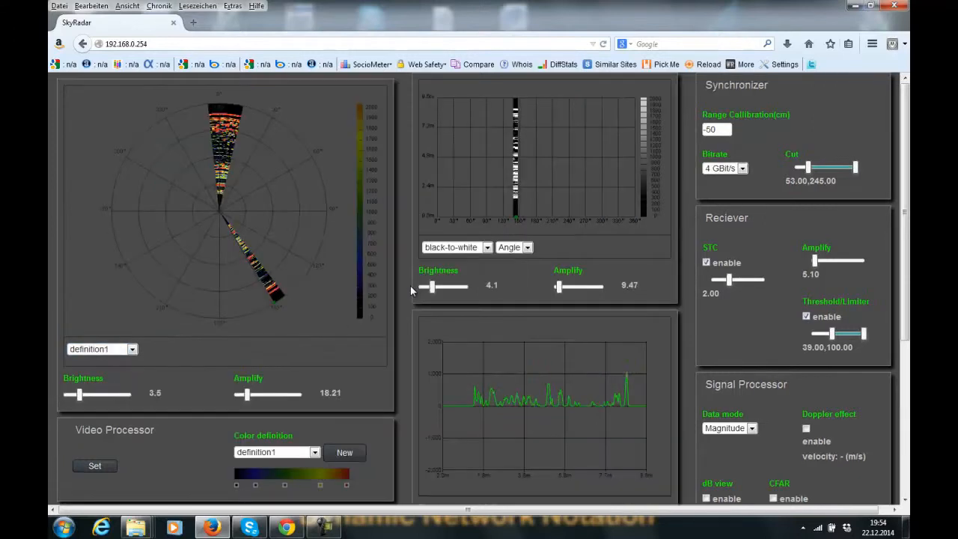
- Enlarge the amplitude-over-range line scope
{"action": "double_click", "coordinate": [521, 363]}
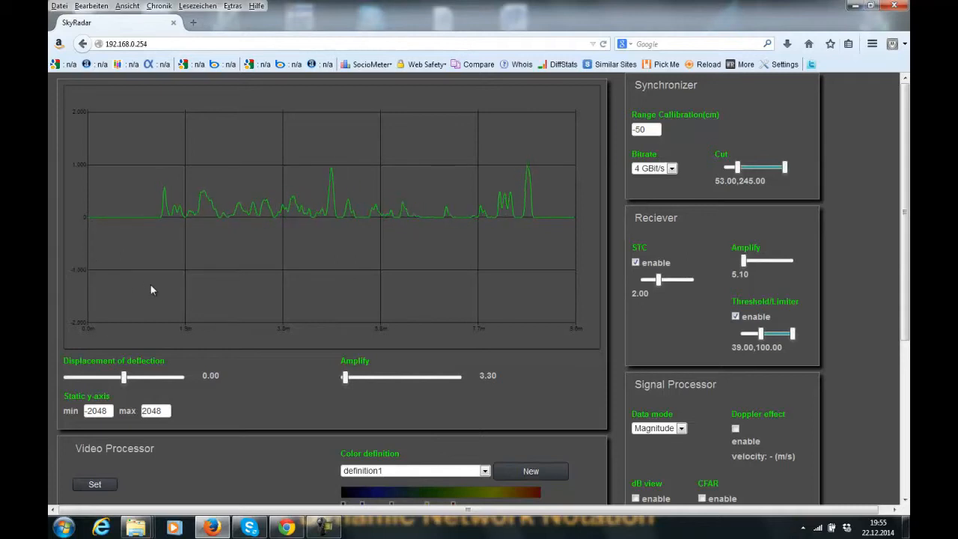
{"action": "left_click_drag", "start_coordinate": [905, 212], "coordinate": [906, 180]}
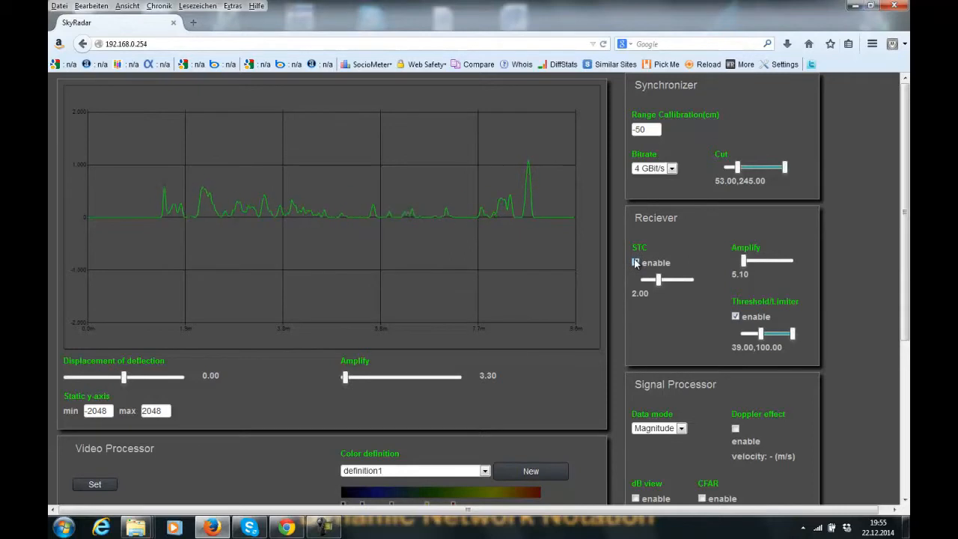
- Raise the receiver's Amplify to 36.13 and set the lower Threshold/Limiter limit to 32
{"action": "left_click_drag", "start_coordinate": [744, 260], "coordinate": [760, 260]}
{"action": "left_click_drag", "start_coordinate": [761, 333], "coordinate": [757, 334]}
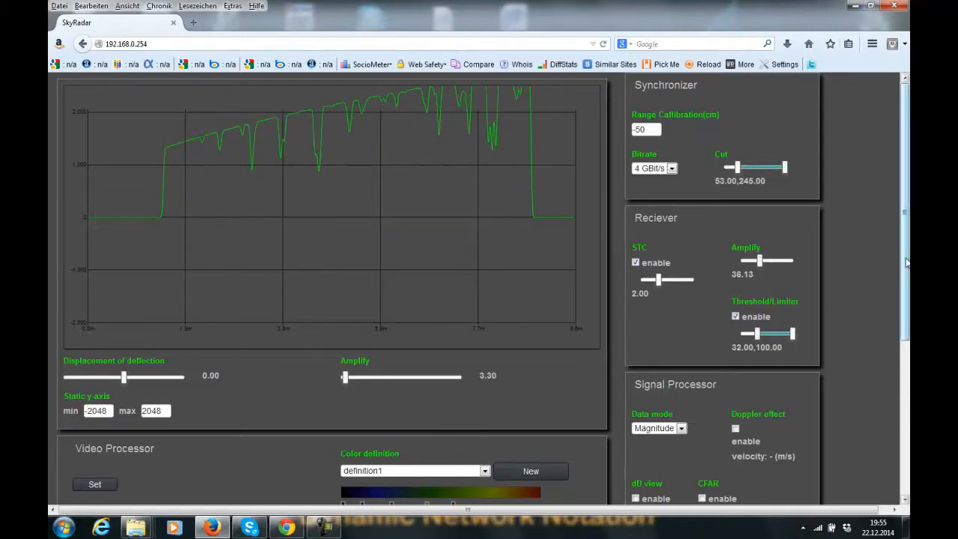
- Reduce the synchronizer's upper Cut limit to 155 while keeping its lower limit at 53
{"action": "mouse_move", "coordinate": [906, 262]}
{"action": "left_mouse_down"}
{"action": "mouse_move", "coordinate": [906, 278]}
{"action": "mouse_move", "coordinate": [906, 262]}
{"action": "left_mouse_up"}
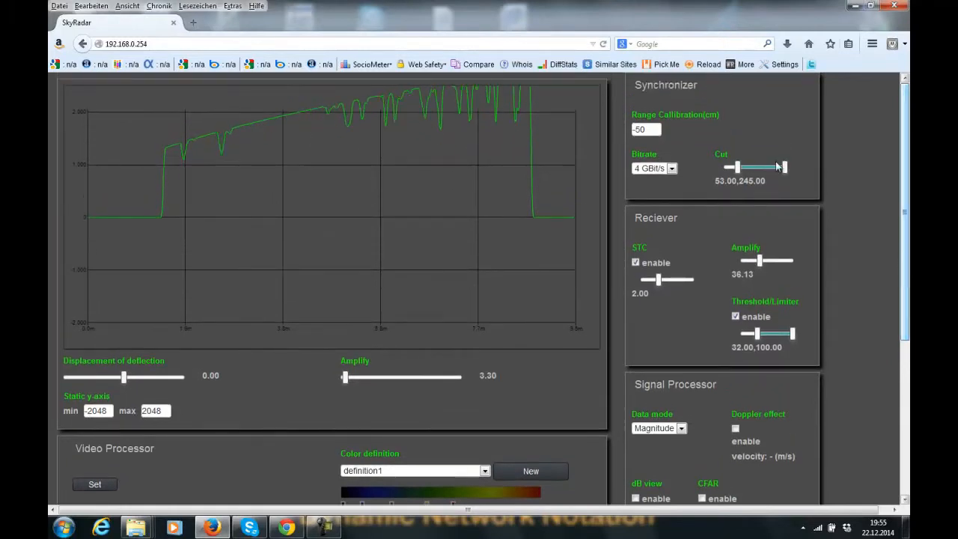
{"action": "left_click_drag", "start_coordinate": [784, 170], "coordinate": [766, 170]}
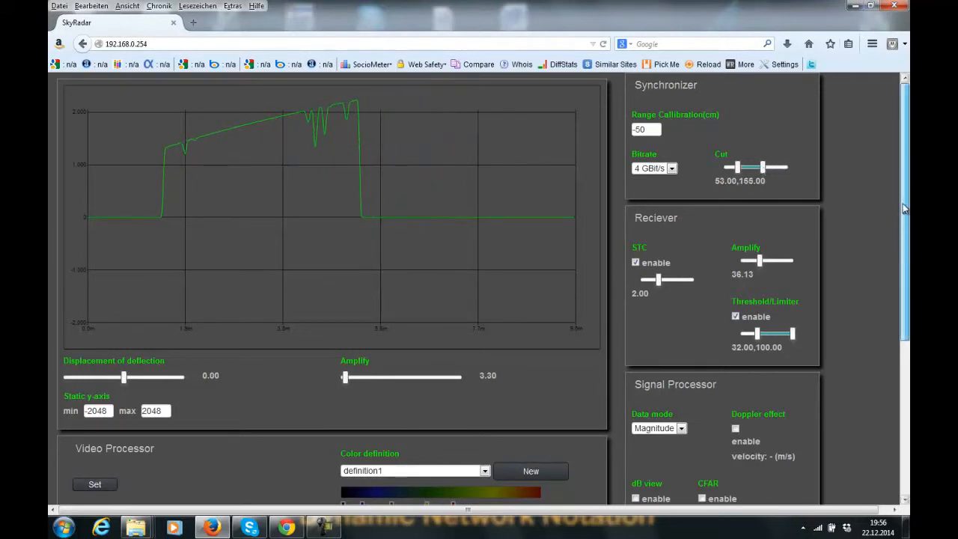
{"action": "scroll", "coordinate": [905, 225], "scroll_direction": "down", "scroll_amount": 2}
{"action": "left_click_drag", "start_coordinate": [906, 219], "coordinate": [909, 313]}
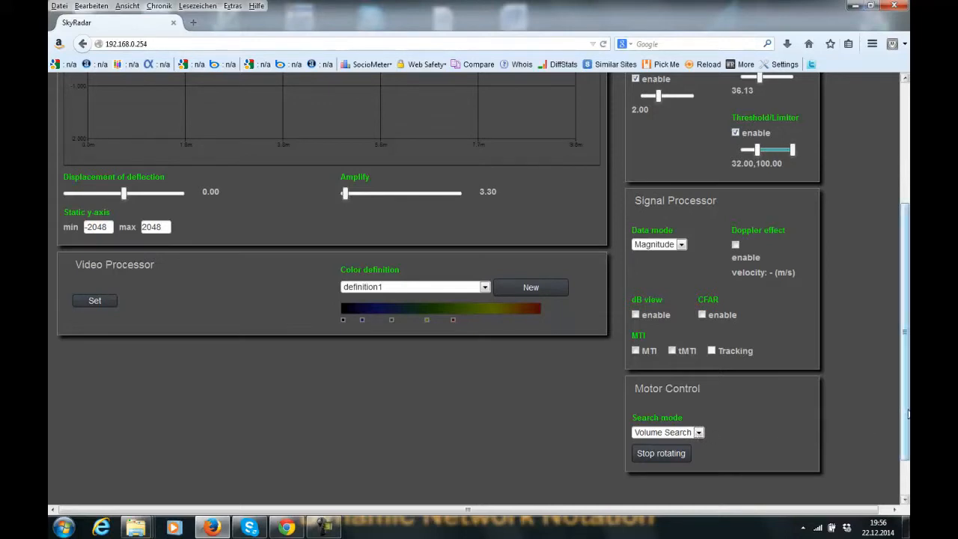
{"action": "left_click_drag", "start_coordinate": [907, 409], "coordinate": [909, 241]}
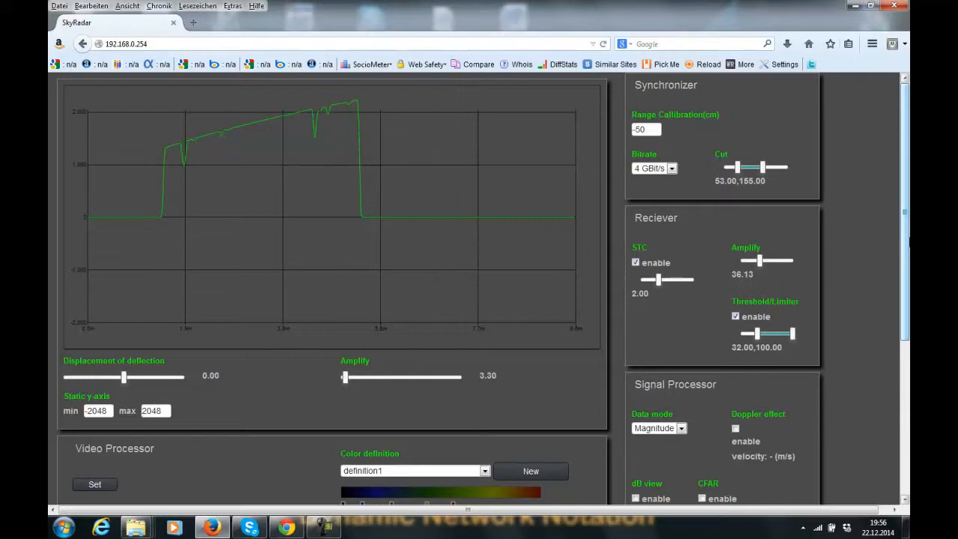